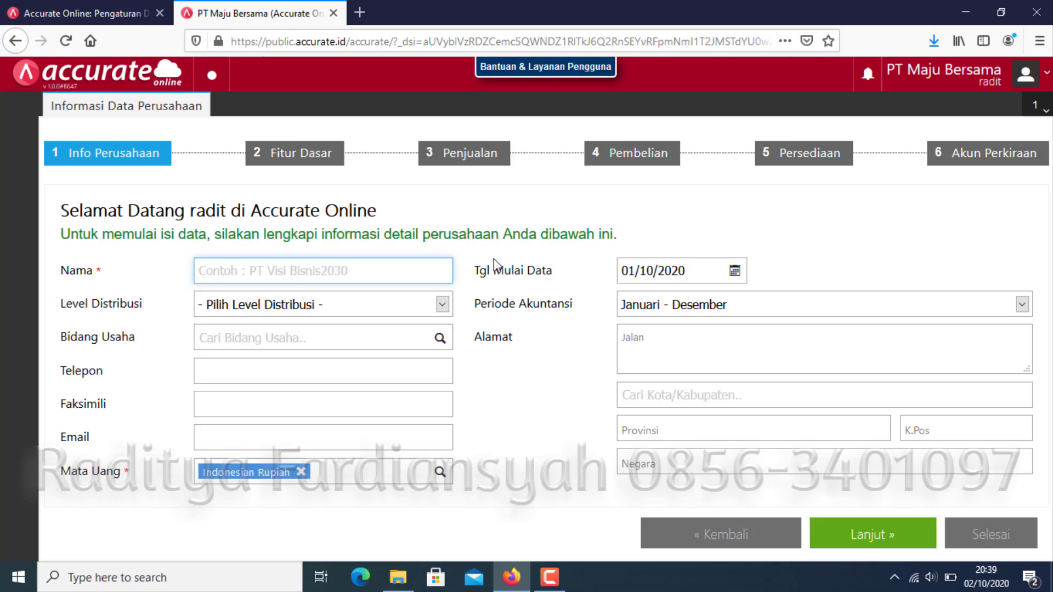
# Enter 'PT Maju bersama' as the company name and choose Retailer for Level Distribusi.
pyautogui.write('PT')
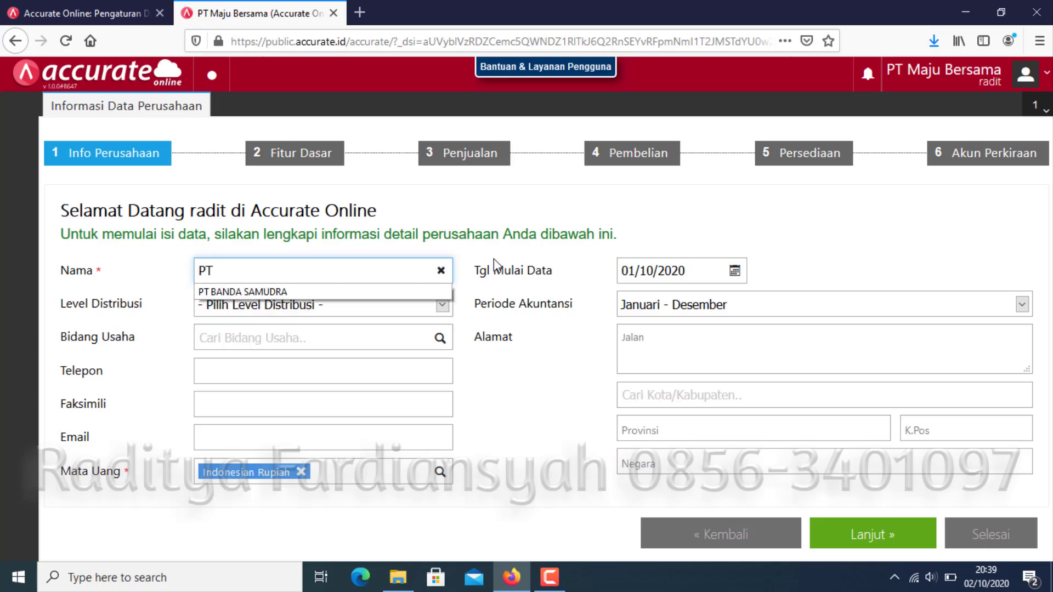
pyautogui.write(' Maju ')
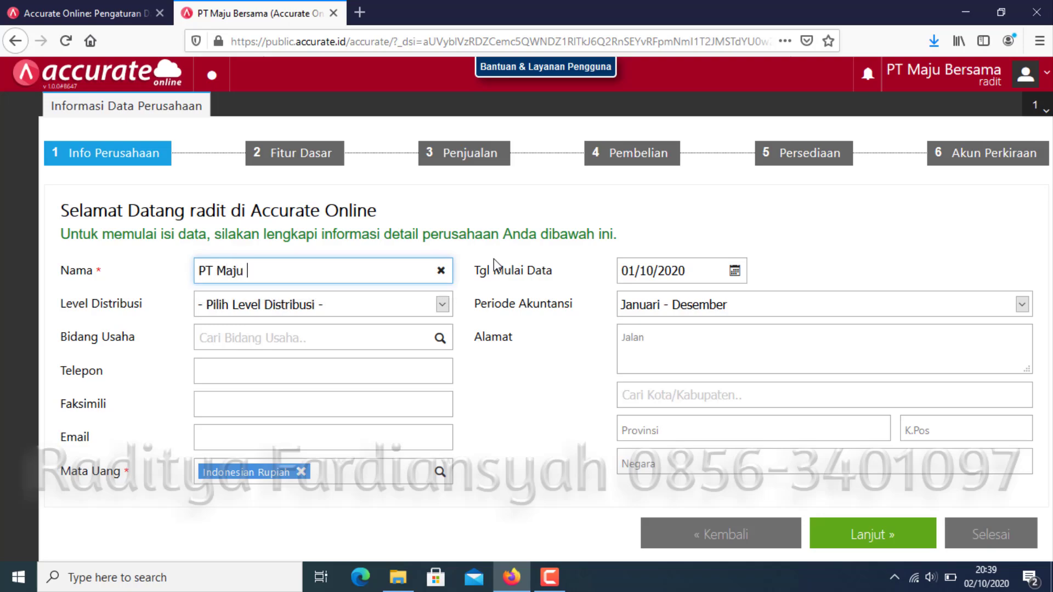
pyautogui.write('bersama')
pyautogui.click(346, 306)
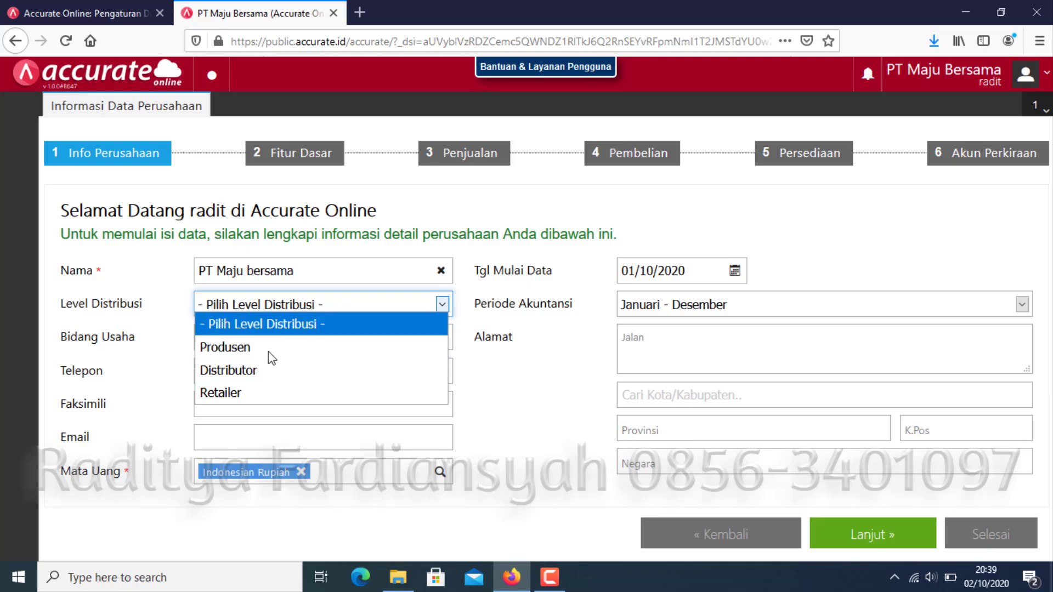
pyautogui.click(221, 394)
pyautogui.click(441, 342)
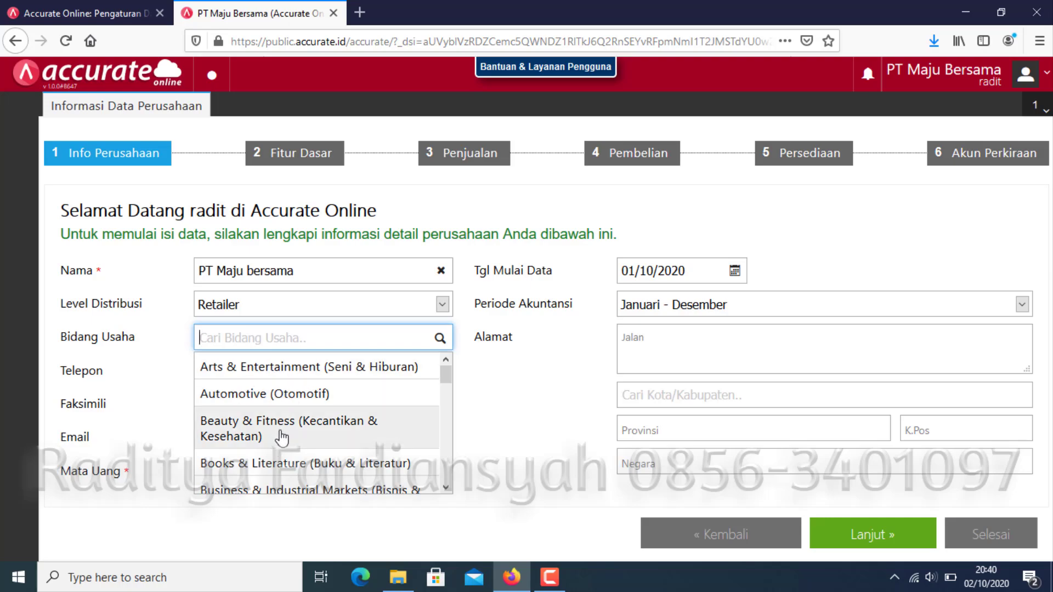
# Choose Others (Lainnya) from the bottom of the Bidang Usaha list.
pyautogui.scroll(-3, 286, 425)
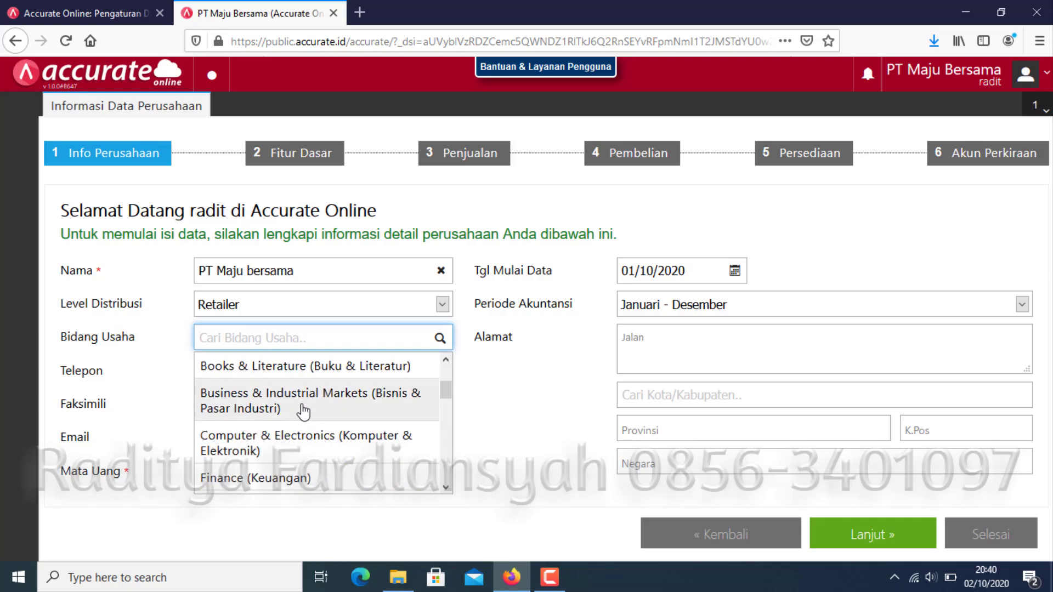
pyautogui.scroll(-8, 307, 408)
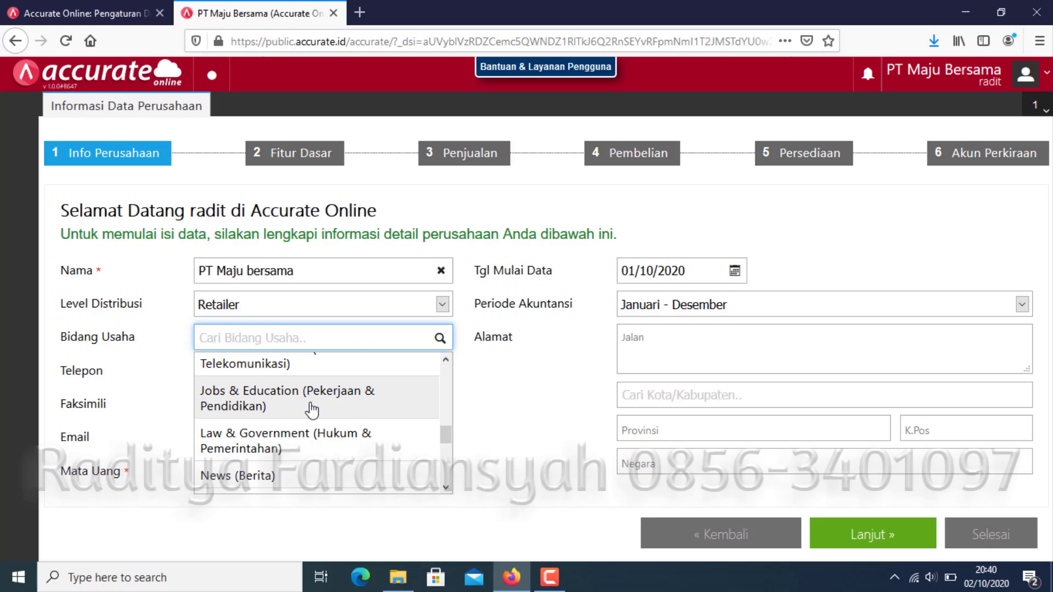
pyautogui.scroll(10, 311, 408)
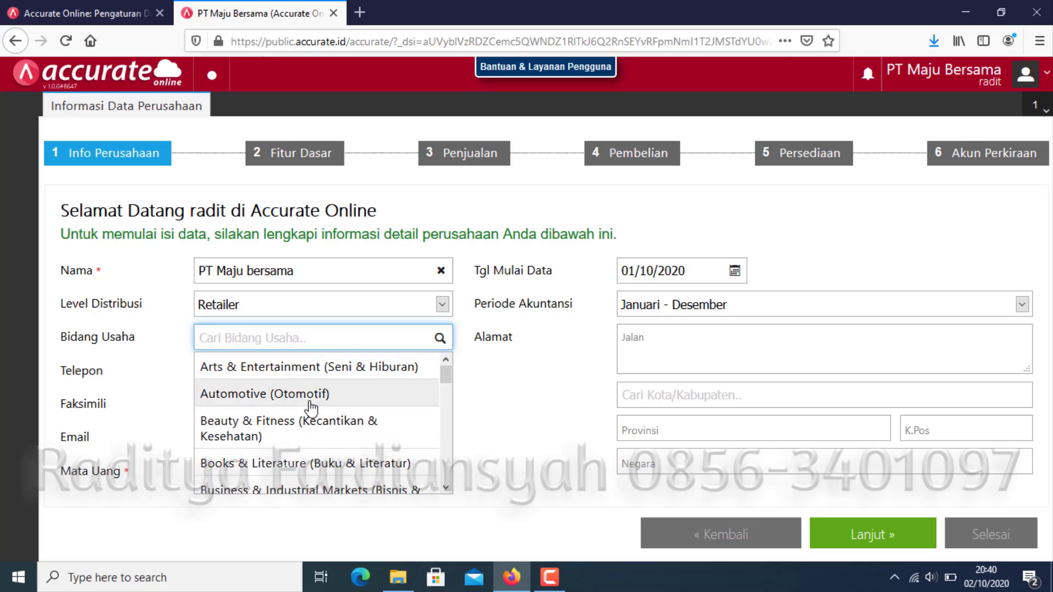
pyautogui.scroll(-10, 310, 408)
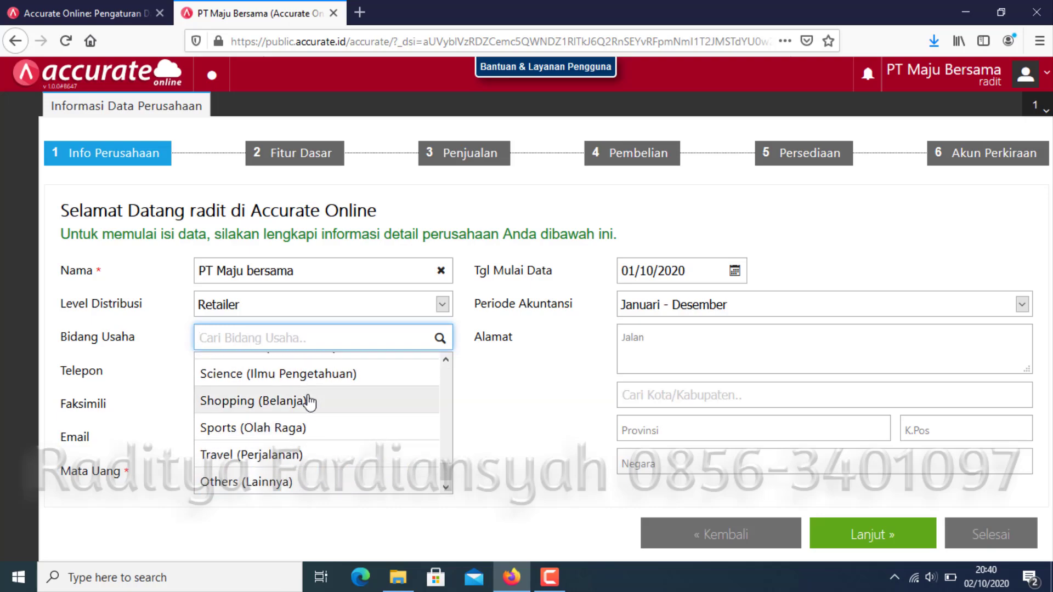
pyautogui.click(270, 483)
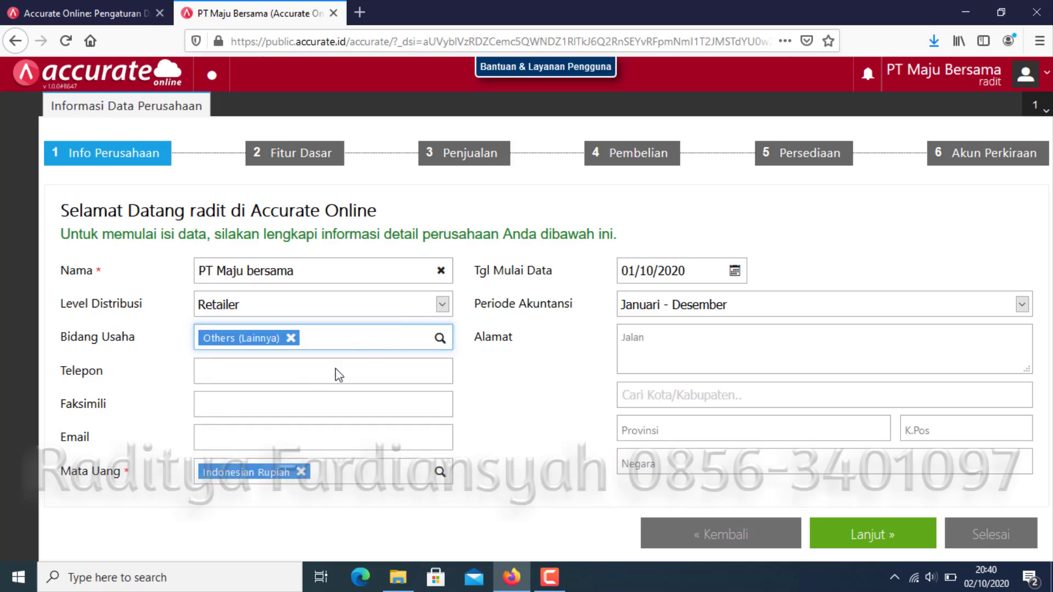
pyautogui.click(312, 376)
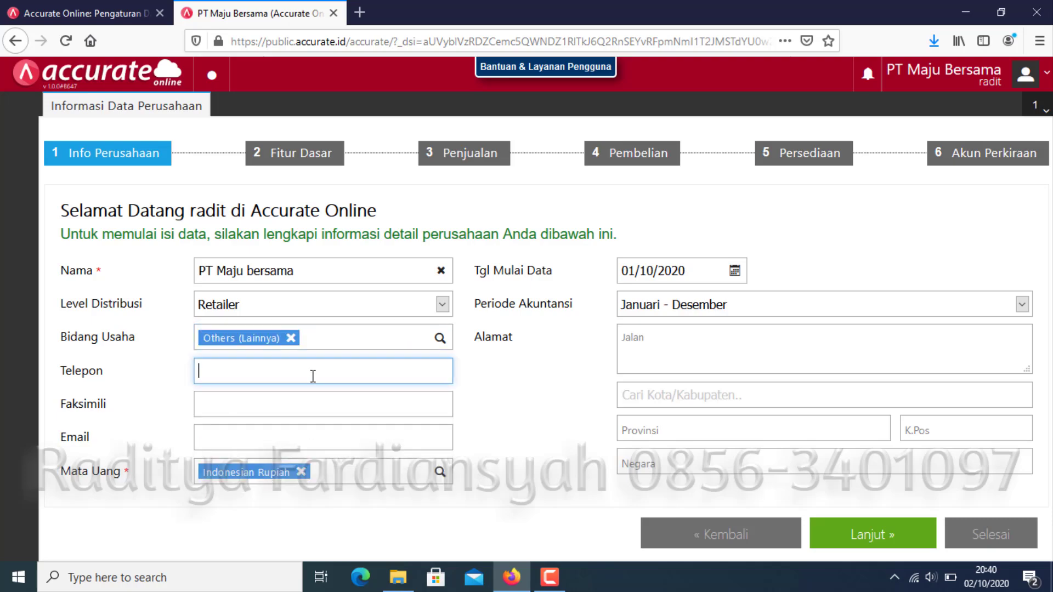
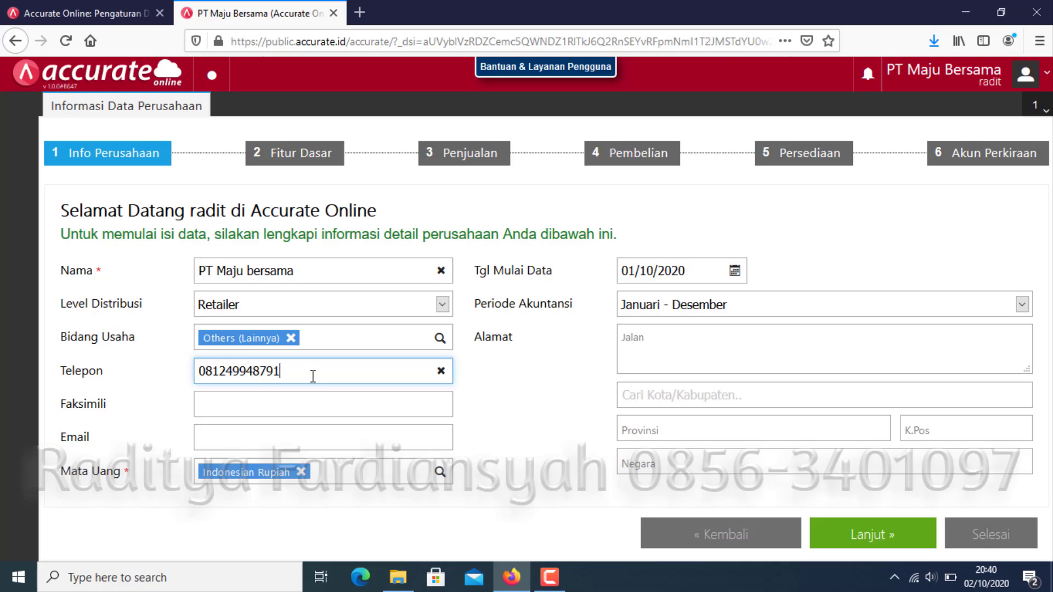
# Enter the company's telephone number and leave Tgl Mulai Data at 01/10/2020.
pyautogui.click(229, 441)
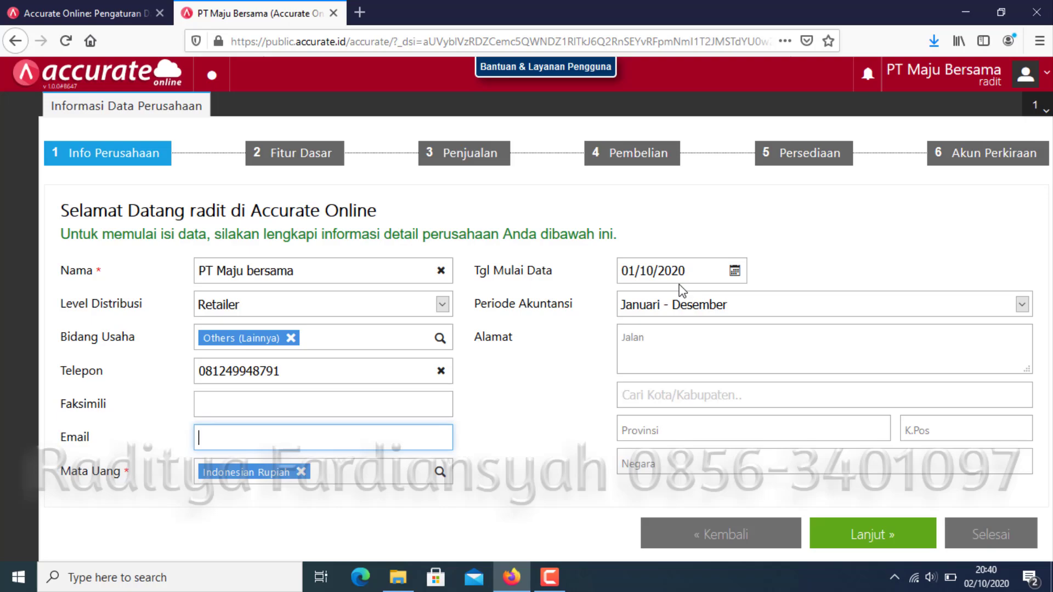
pyautogui.click(736, 271)
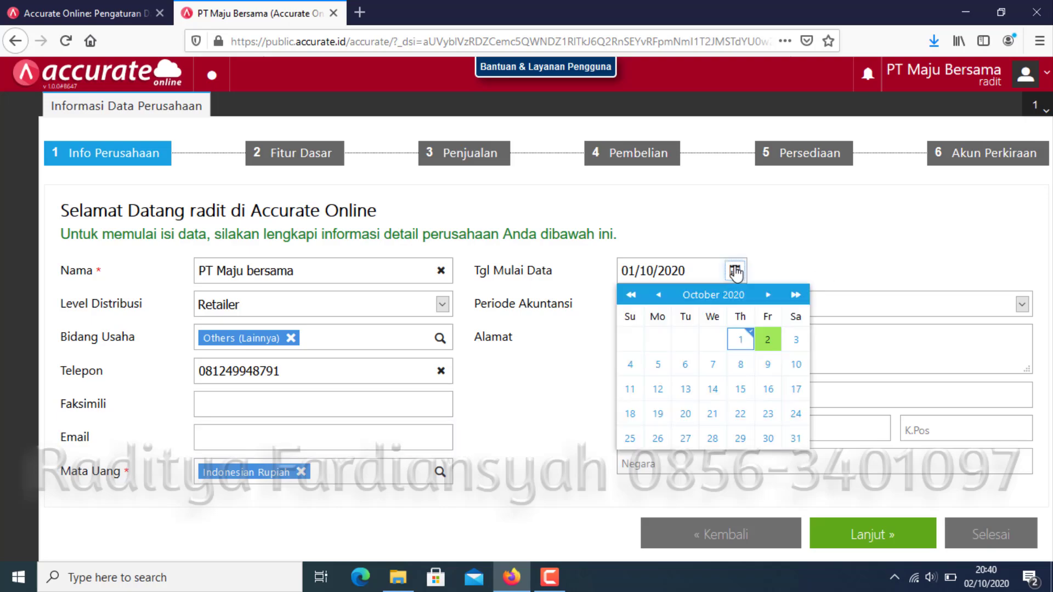
pyautogui.click(843, 217)
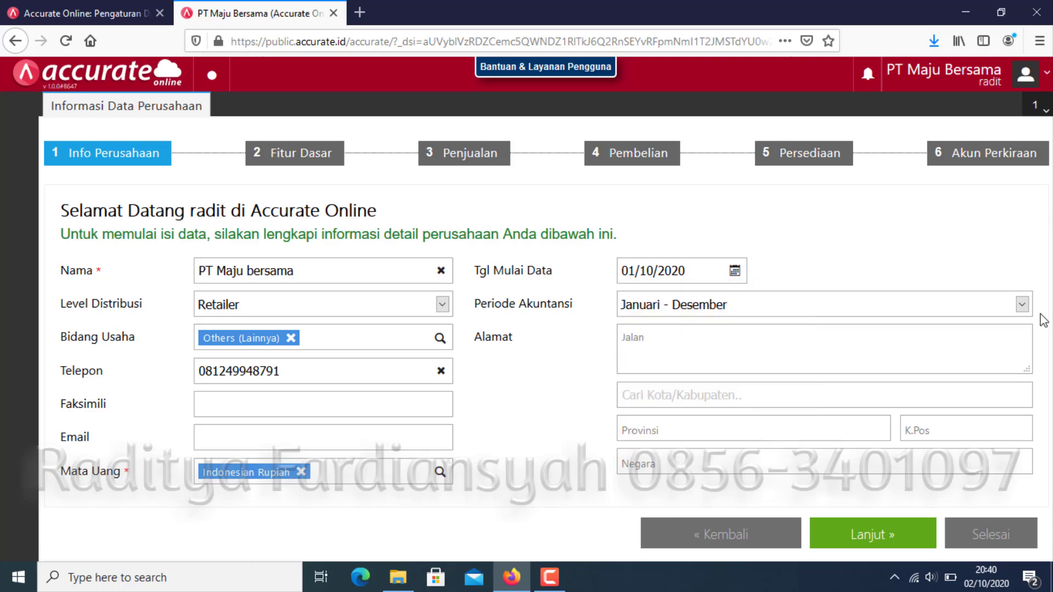
pyautogui.click(1022, 305)
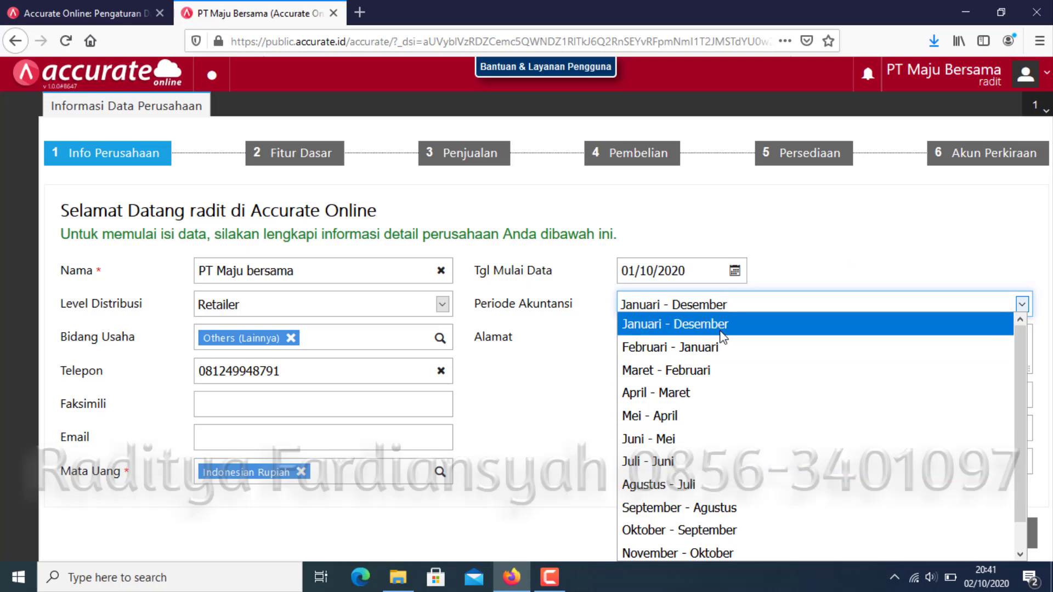
pyautogui.click(571, 364)
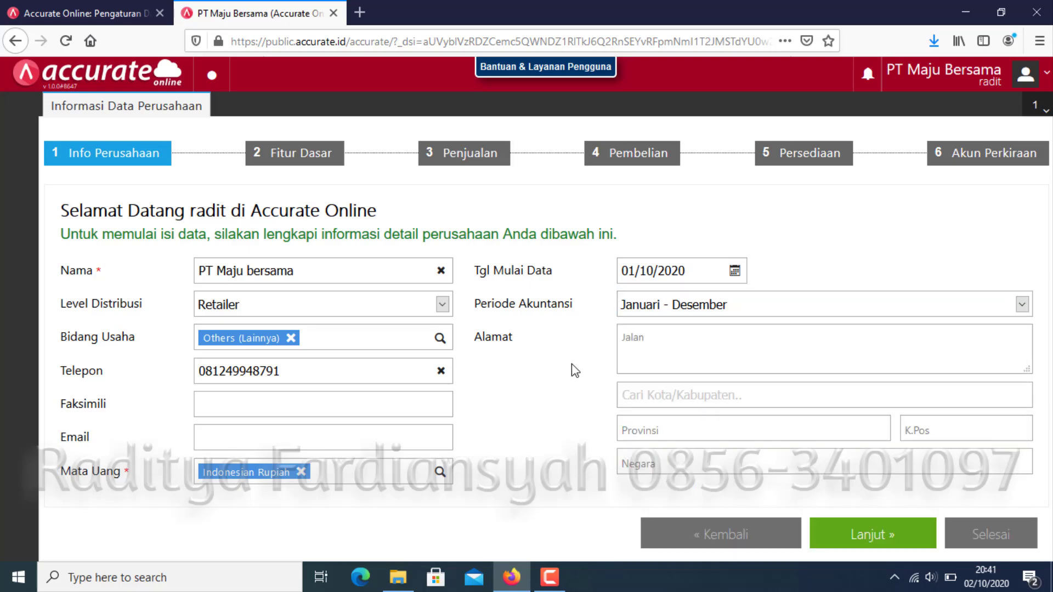
# Fill in the company's street address, DKI Jakarta as the city, and the postal code.
pyautogui.click(669, 336)
pyautogui.write('Jl')
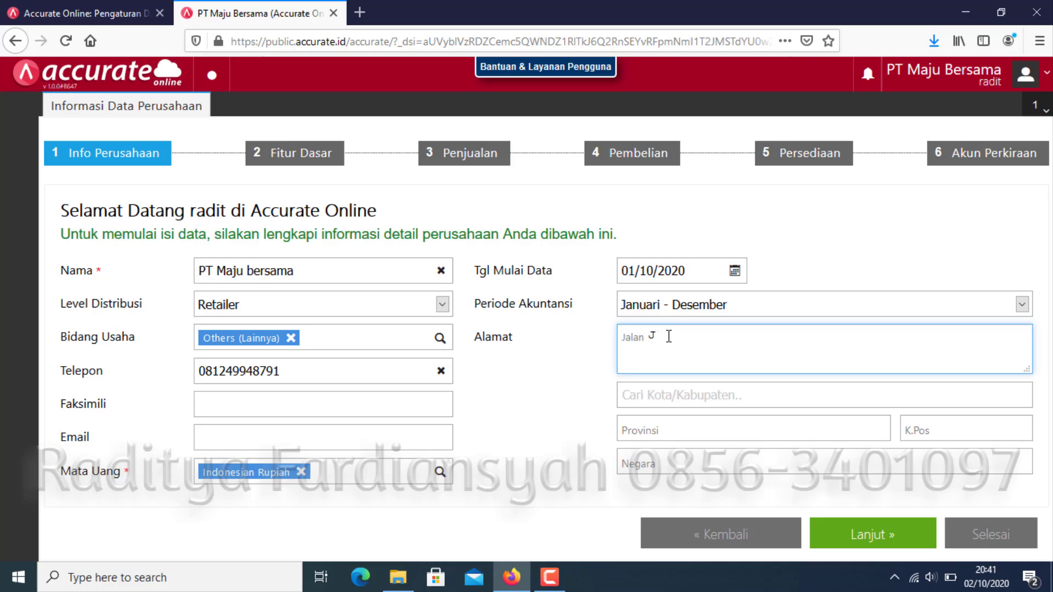
pyautogui.write(' xxx')
pyautogui.click(683, 395)
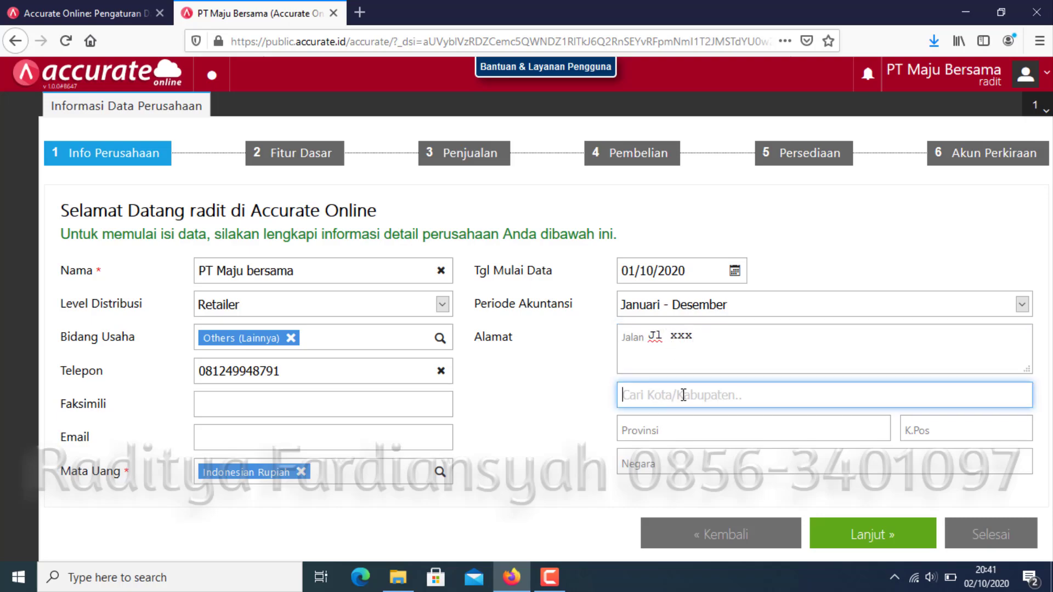
pyautogui.write('jakarta')
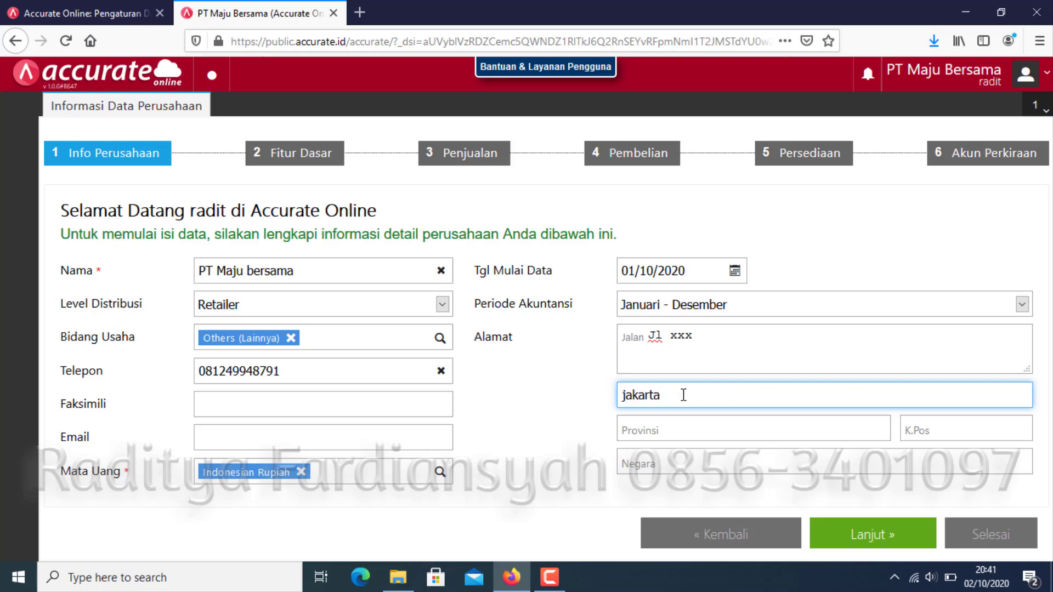
pyautogui.click(665, 434)
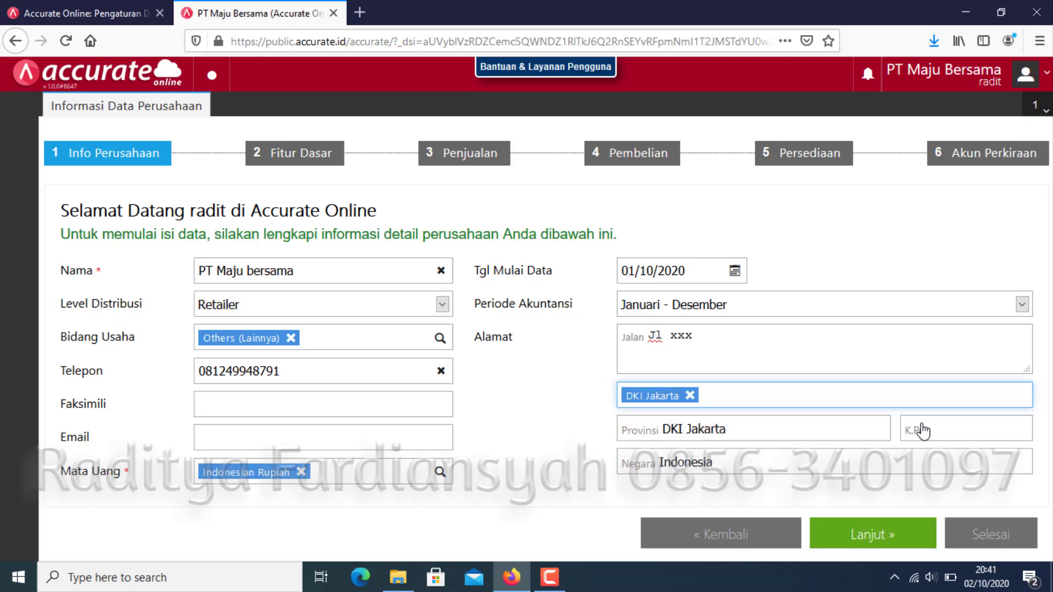
pyautogui.click(948, 427)
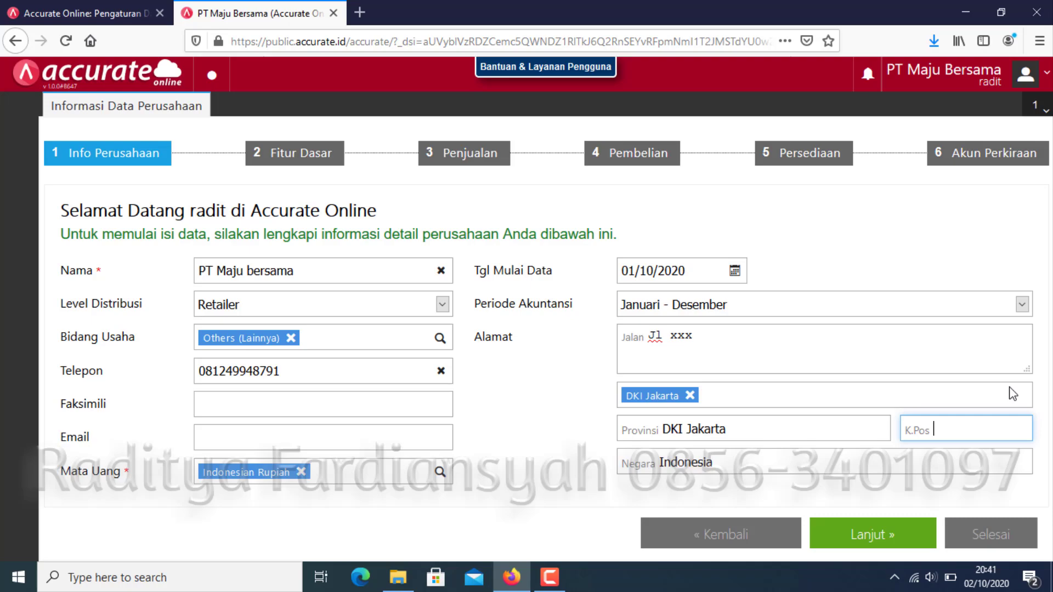
pyautogui.write('123456')
# On the Fitur Dasar step, tick Ya for multiple branch locations and foreign-currency transactions.
pyautogui.click(879, 548)
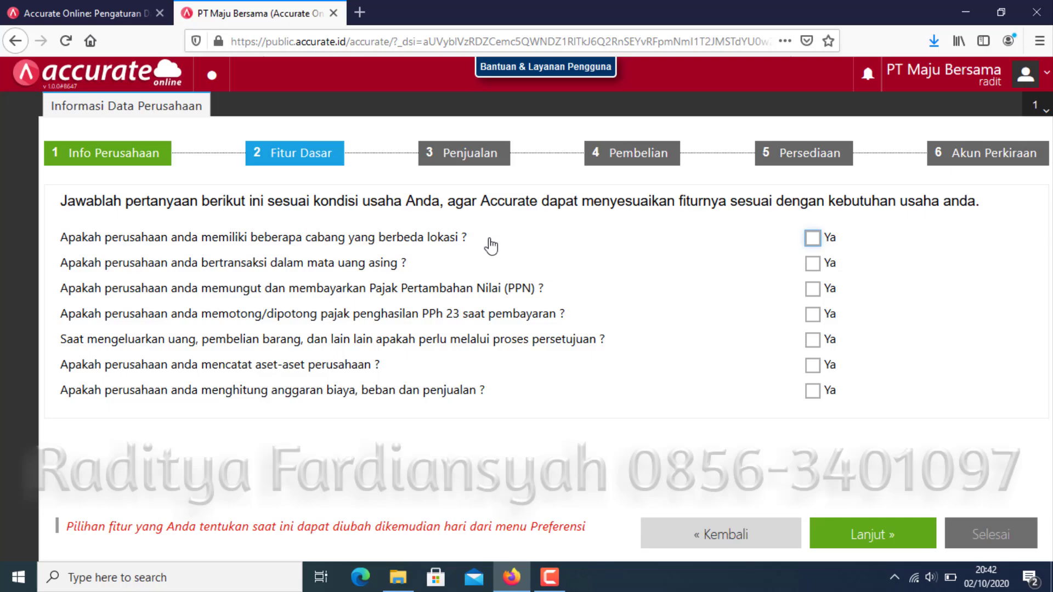
pyautogui.click(813, 238)
pyautogui.click(813, 263)
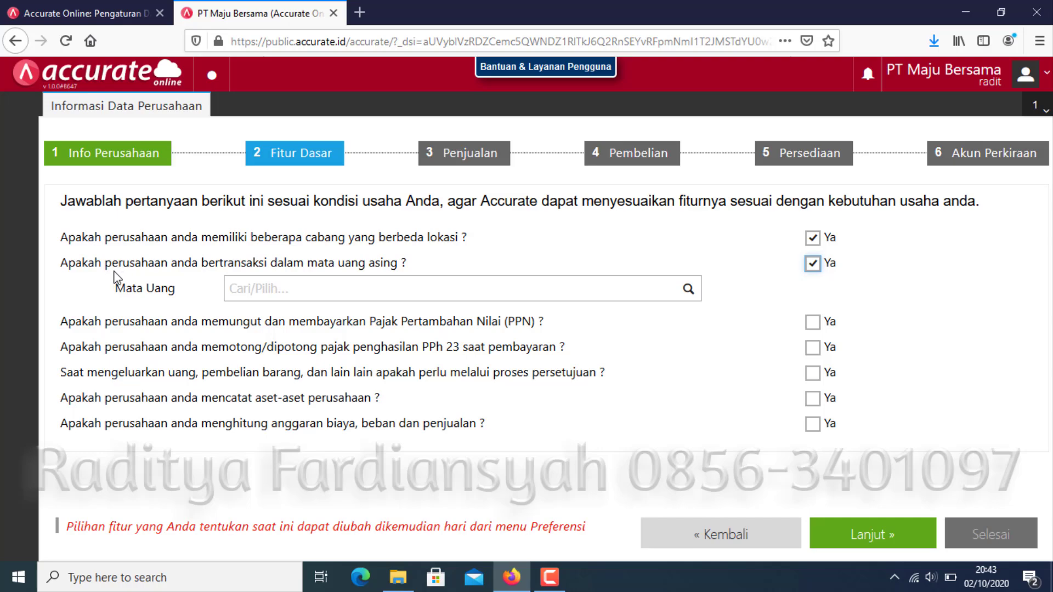
# Add US Dollar and Singapore Dollar to the Mata Uang field.
pyautogui.click(690, 291)
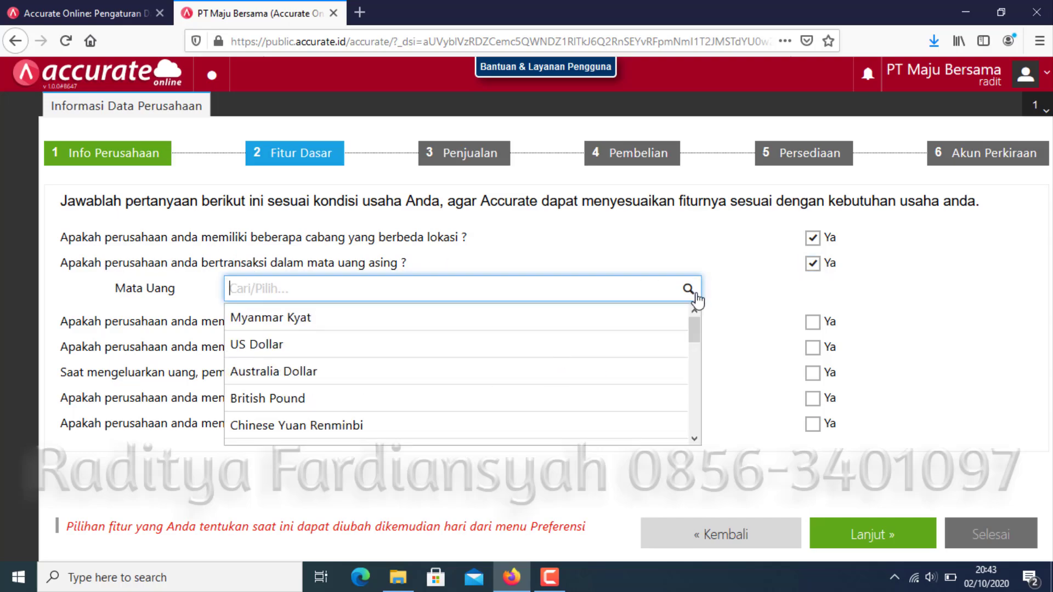
pyautogui.click(372, 353)
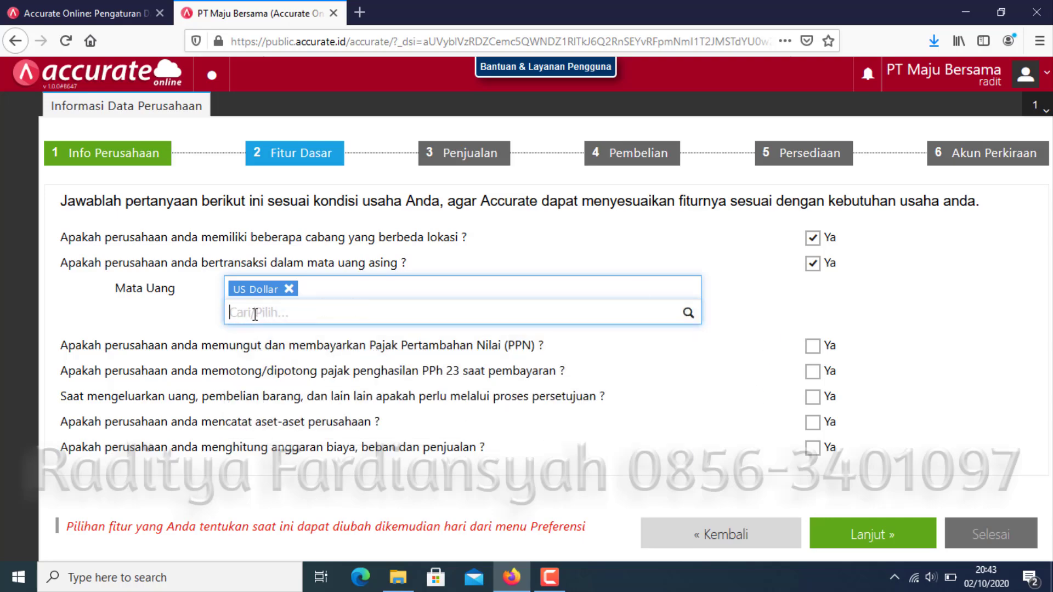
pyautogui.write('s')
pyautogui.press('BackSpace')
pyautogui.write('SGD')
pyautogui.press('BackSpace')
pyautogui.press('BackSpace')
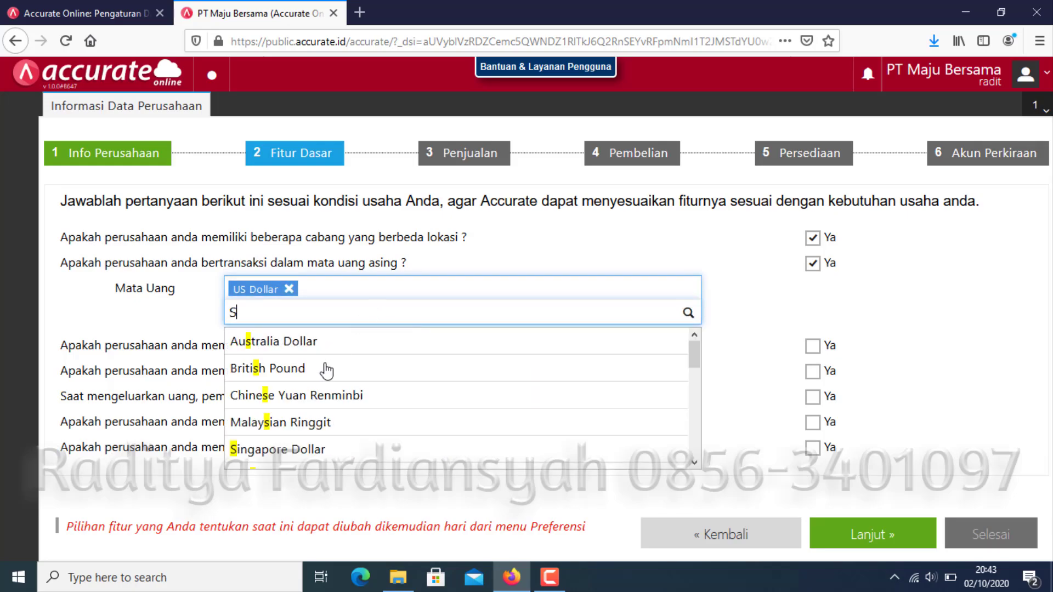
pyautogui.write('inga')
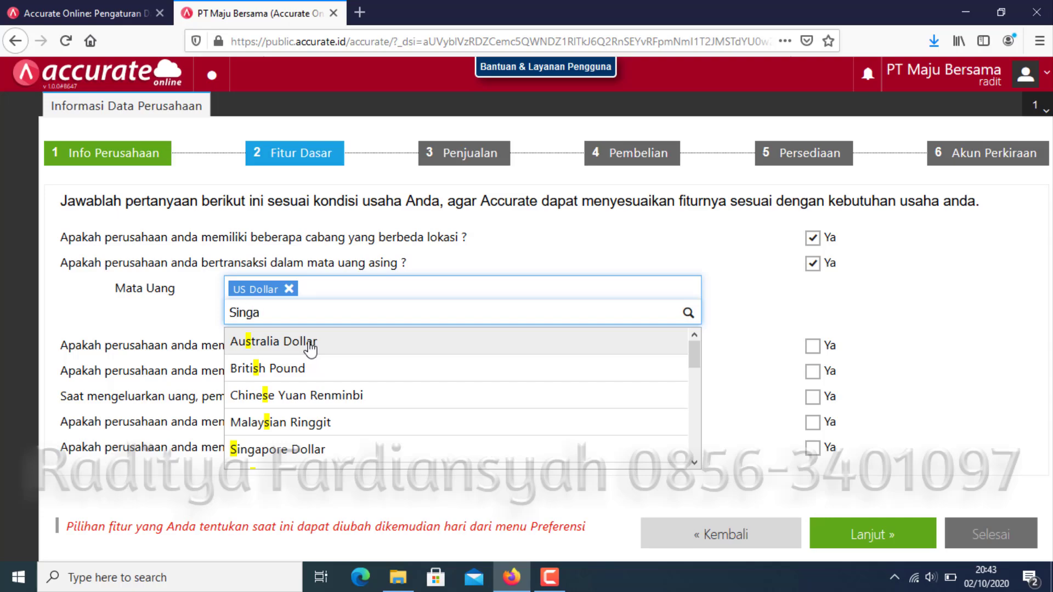
pyautogui.click(297, 345)
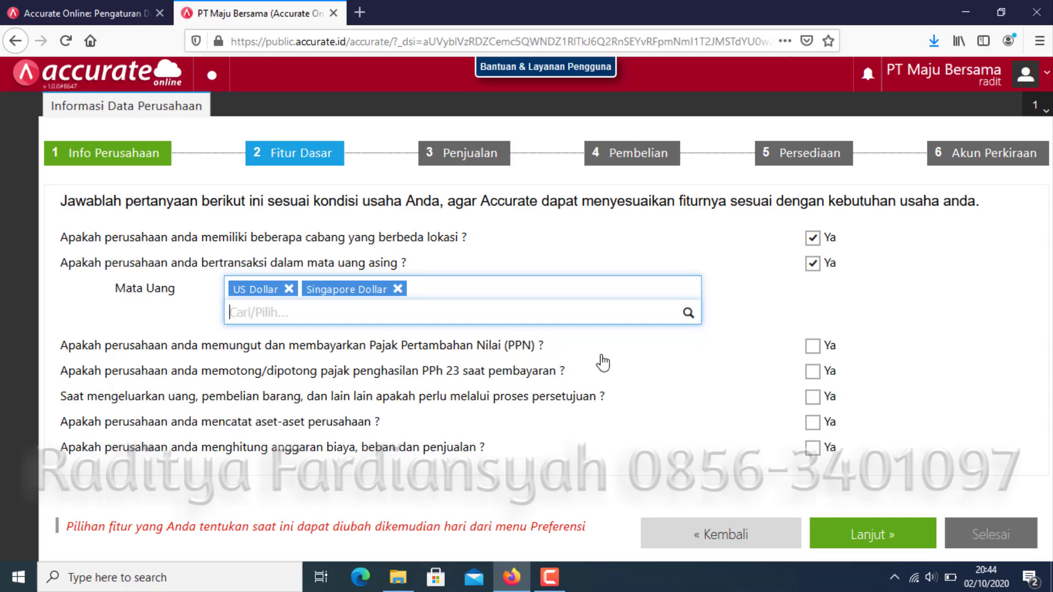
# Tick Ya for PPN, spending approval, asset recording and budgeting, skip PPh 23, and continue.
pyautogui.click(830, 354)
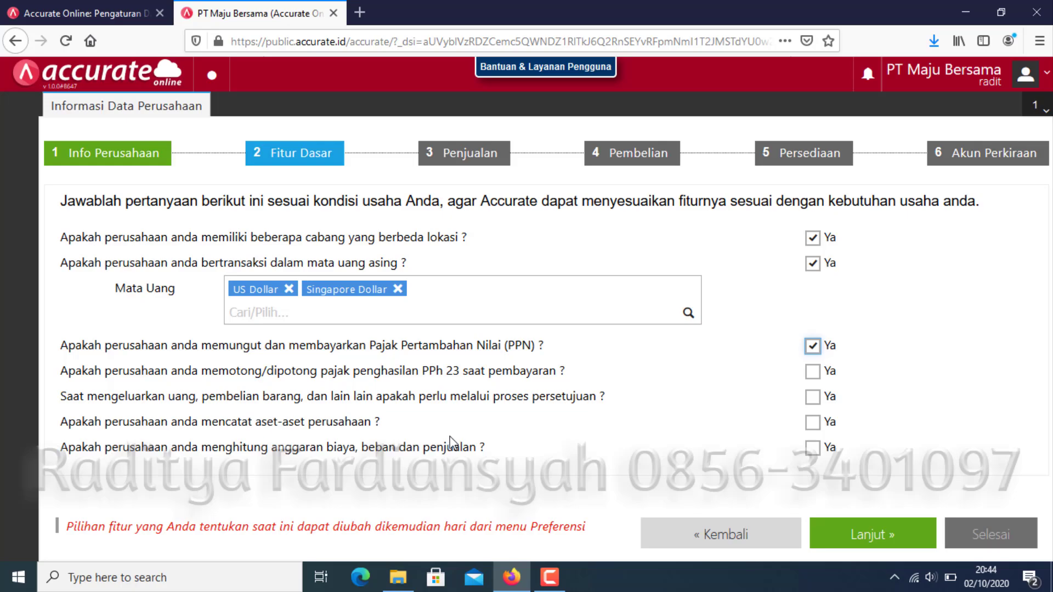
pyautogui.click(813, 398)
pyautogui.click(813, 421)
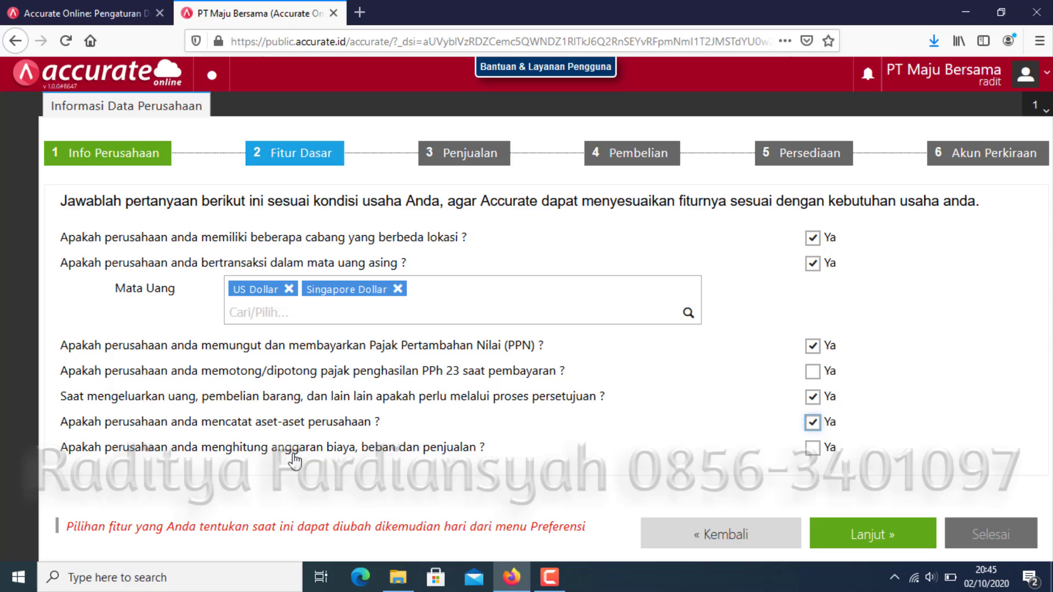
pyautogui.click(811, 450)
pyautogui.click(906, 540)
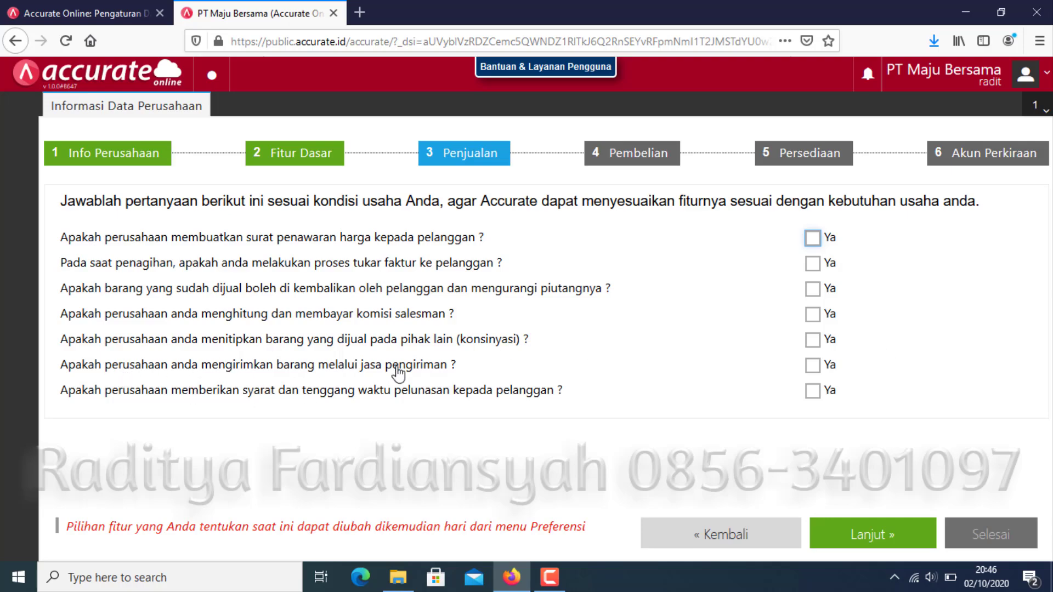
# Tick Ya for sending goods through a delivery service on the Penjualan step.
pyautogui.click(813, 367)
pyautogui.click(814, 393)
# On Pembelian, tick Ya for purchase requests and supplier purchase orders, then continue to Persediaan.
pyautogui.click(907, 537)
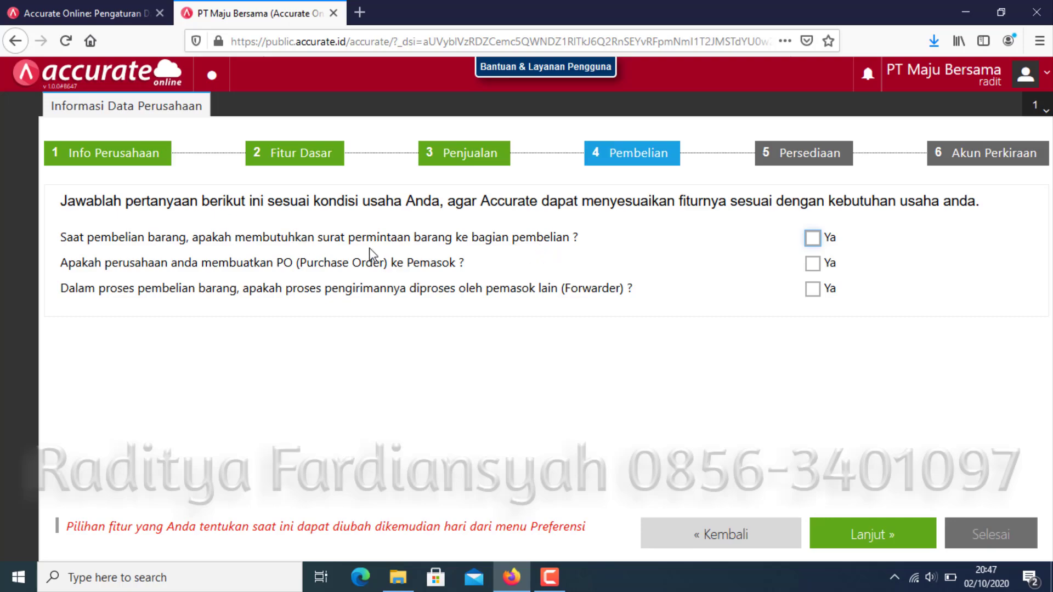
pyautogui.click(812, 238)
pyautogui.click(814, 263)
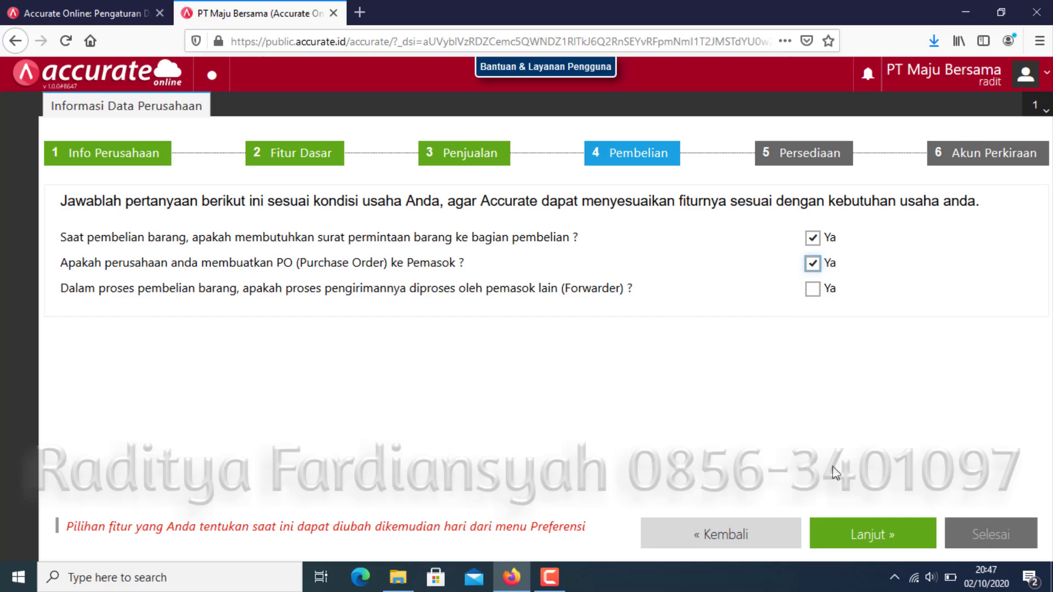
pyautogui.click(870, 540)
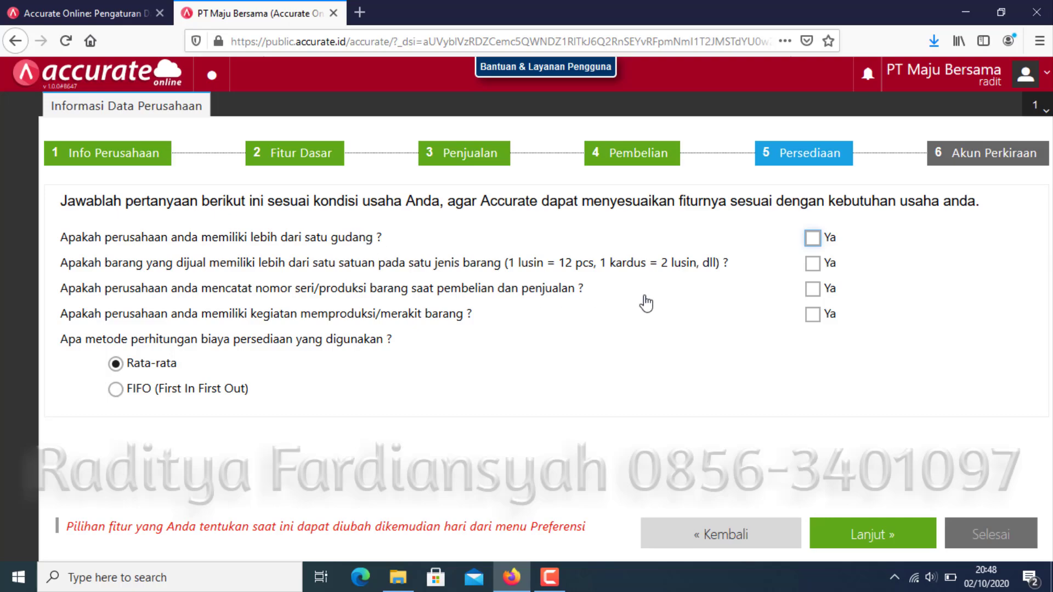
# Tick Ya for multiple warehouses and multiple units per item, leaving serial-number tracking unticked.
pyautogui.click(814, 239)
pyautogui.click(811, 264)
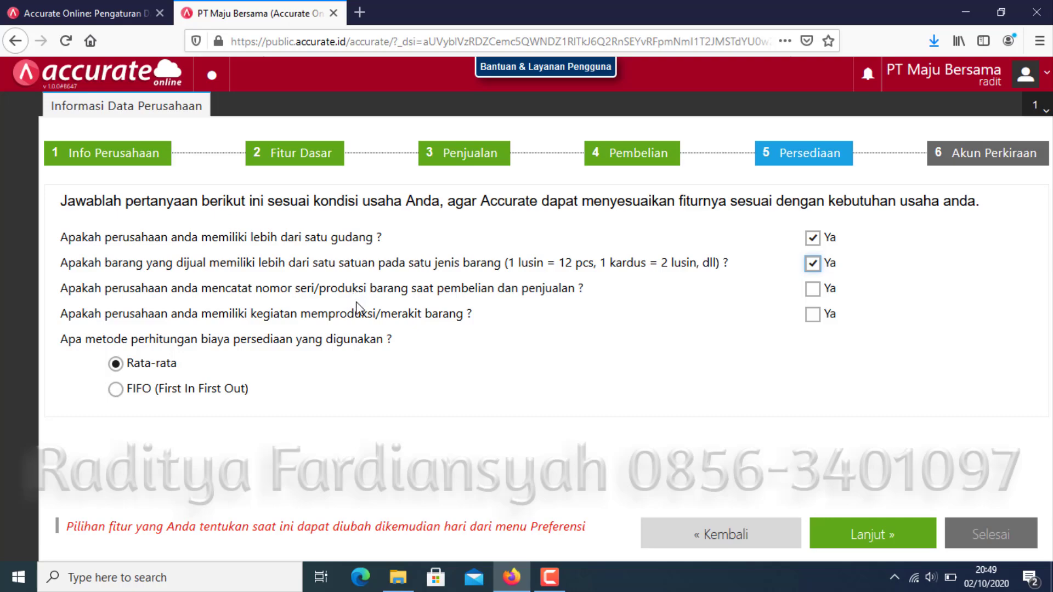
pyautogui.click(813, 290)
pyautogui.click(813, 290)
# Answer Ya to producing or assembling goods and choose FIFO (First In First Out) inventory costing.
pyautogui.click(814, 318)
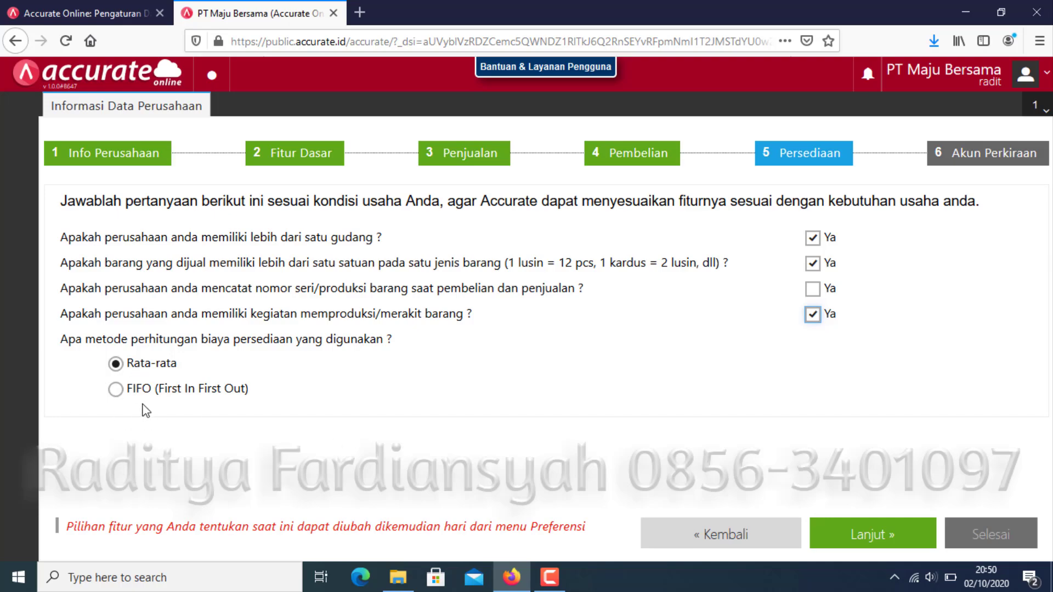
pyautogui.click(115, 390)
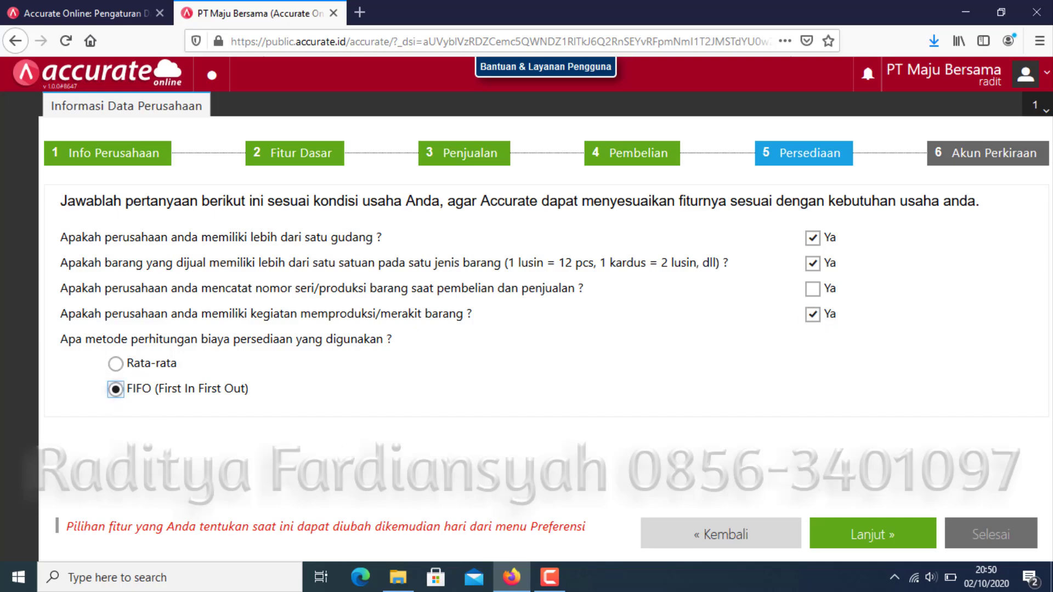
# Advance to Akun Perkiraan, keep the automatic chart of accounts, and finish the wizard with Selesai.
pyautogui.click(856, 542)
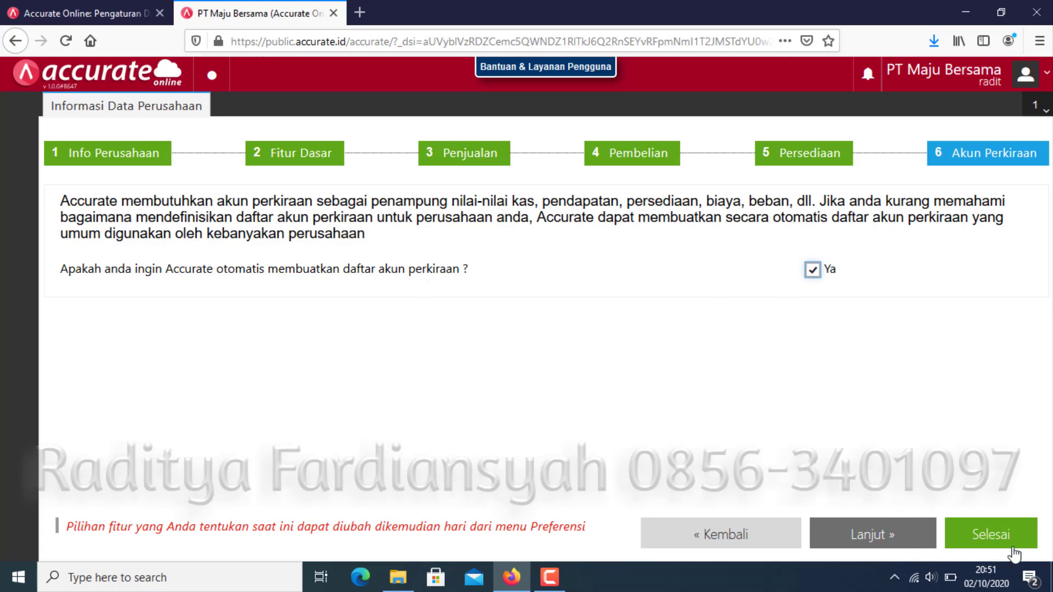
pyautogui.click(1013, 548)
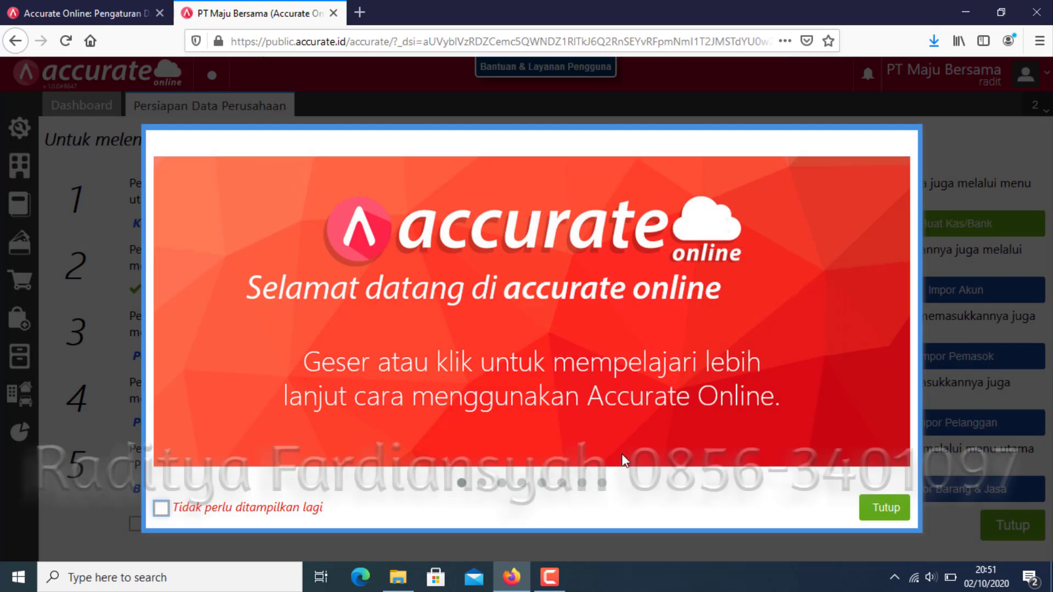
# Dismiss the welcome introduction to reveal the Persiapan Data Perusahaan page.
pyautogui.click(891, 507)
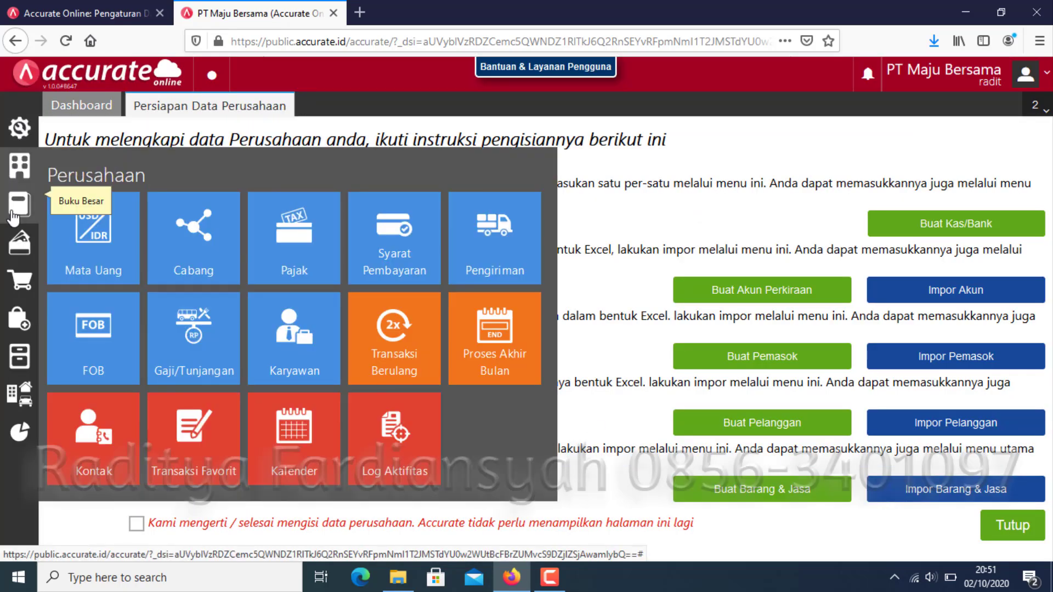
pyautogui.moveTo(14, 266)
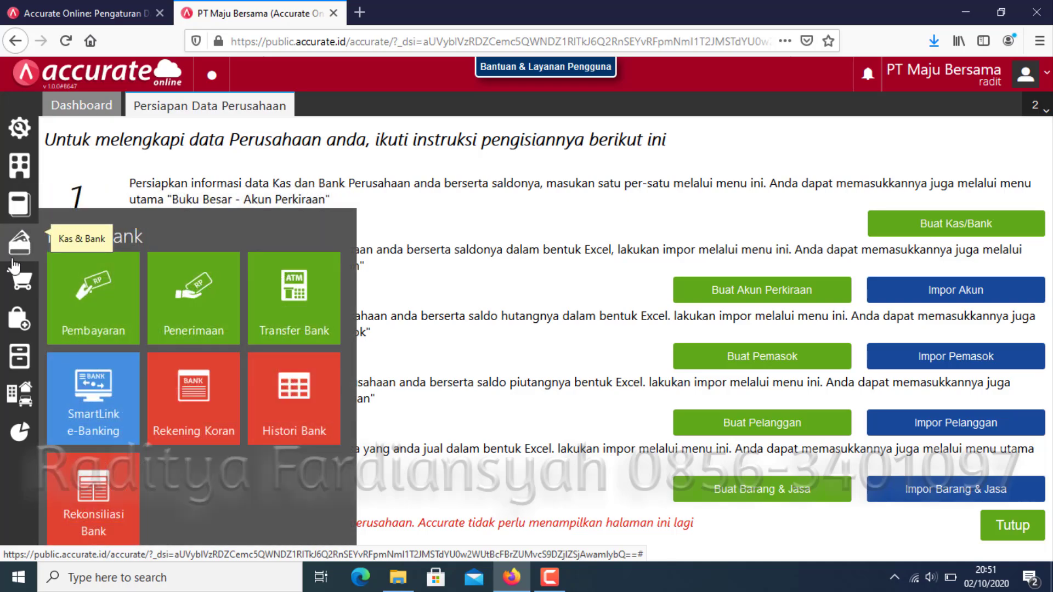